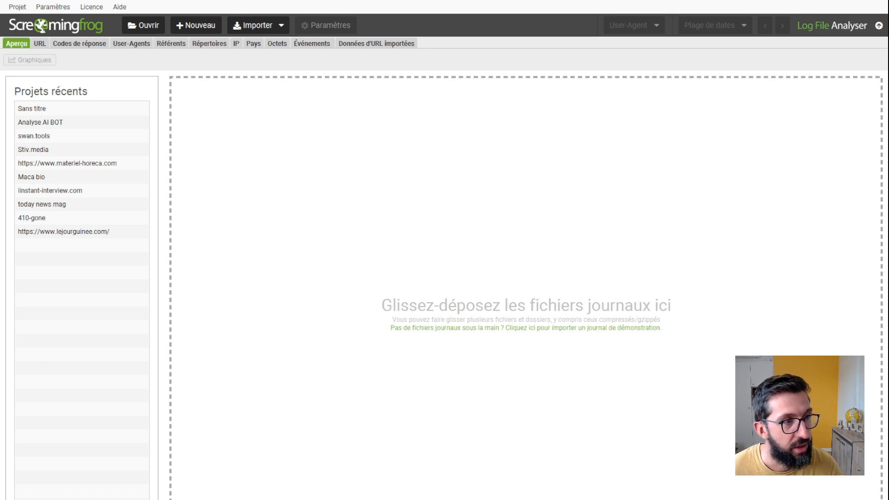
Step: Start a new project and name it "410 LLm tracking video"
left_click(17, 6)
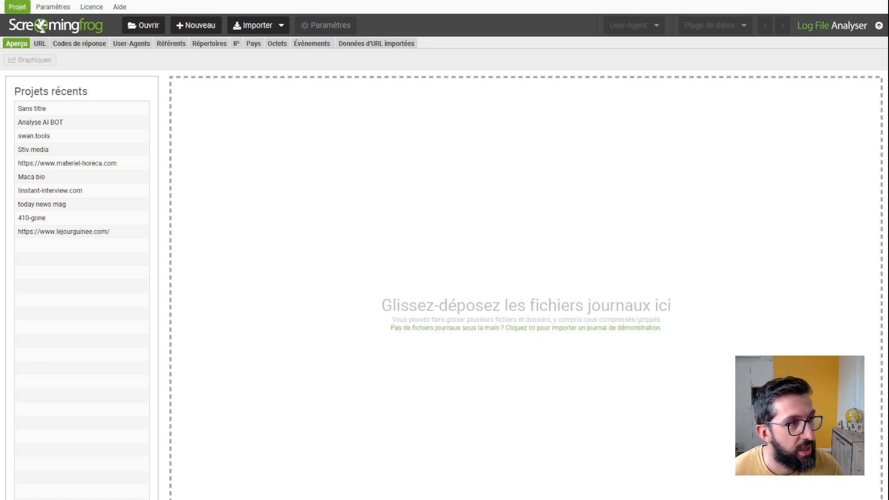
left_click(39, 24)
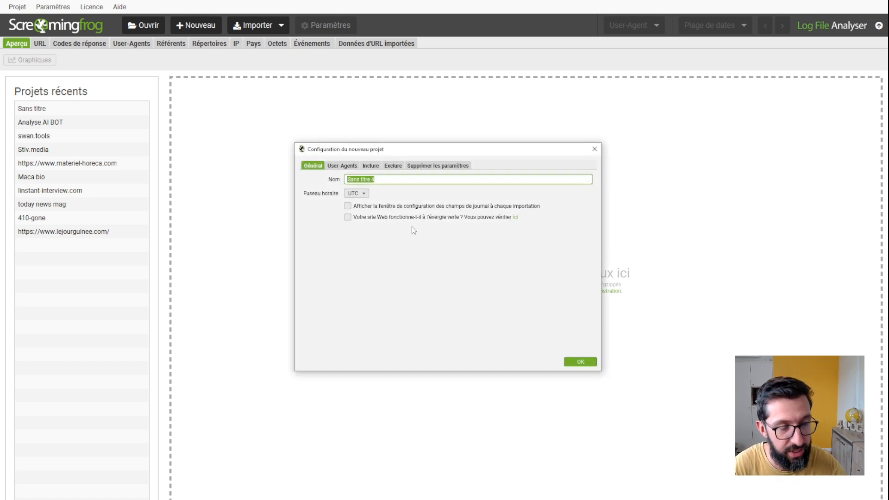
type("410 ")
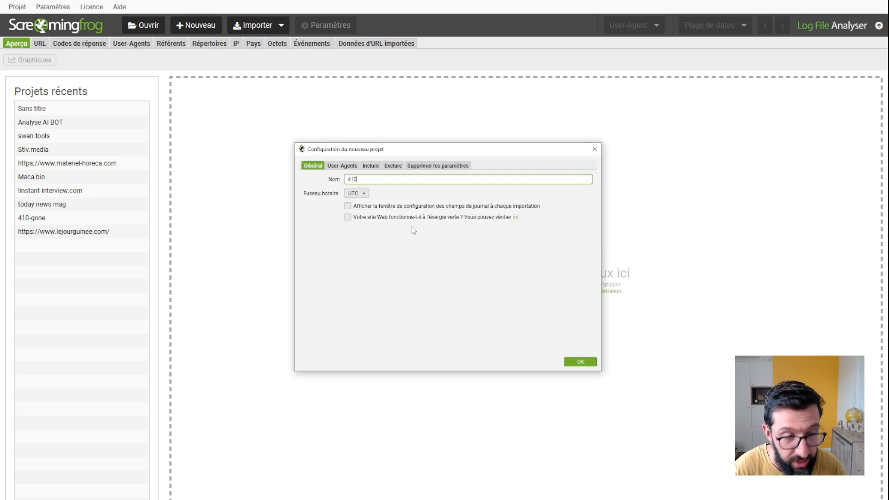
type("LL")
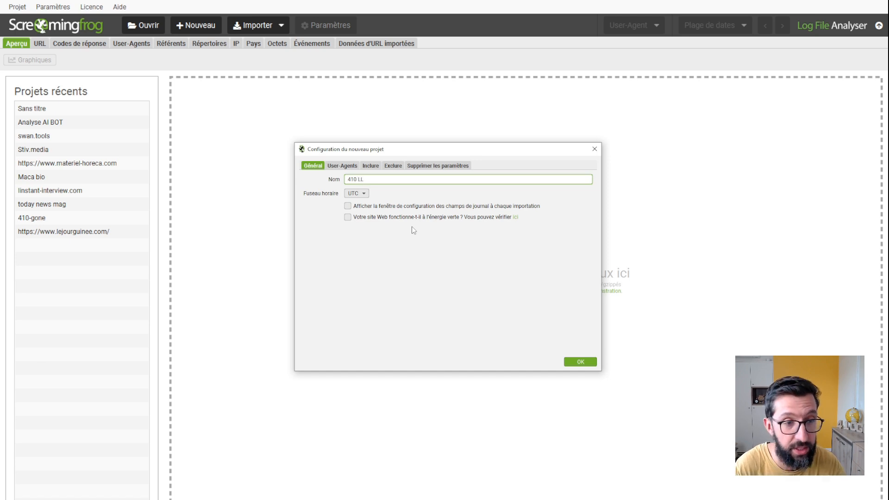
type("m tracki")
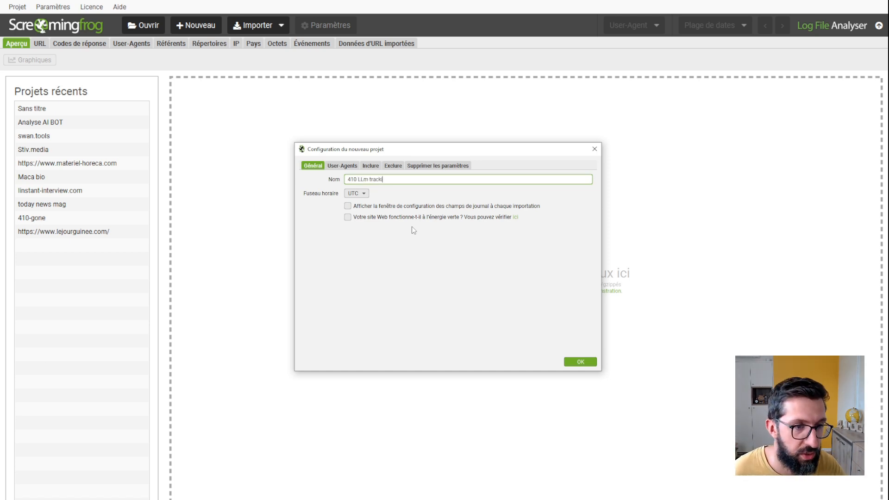
type("ng video")
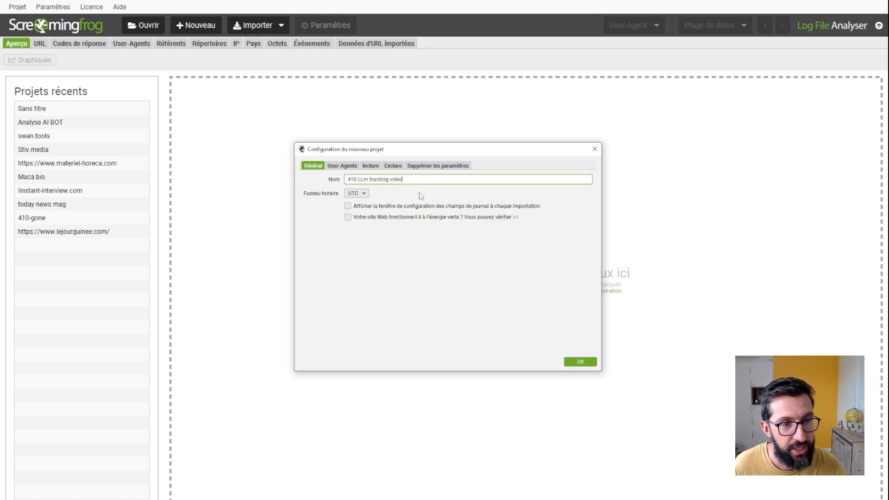
Step: Add all AI user agents, from AI :: Openai searchbot to AI :: mistral, to the project's selected user-agent filter
left_click(342, 167)
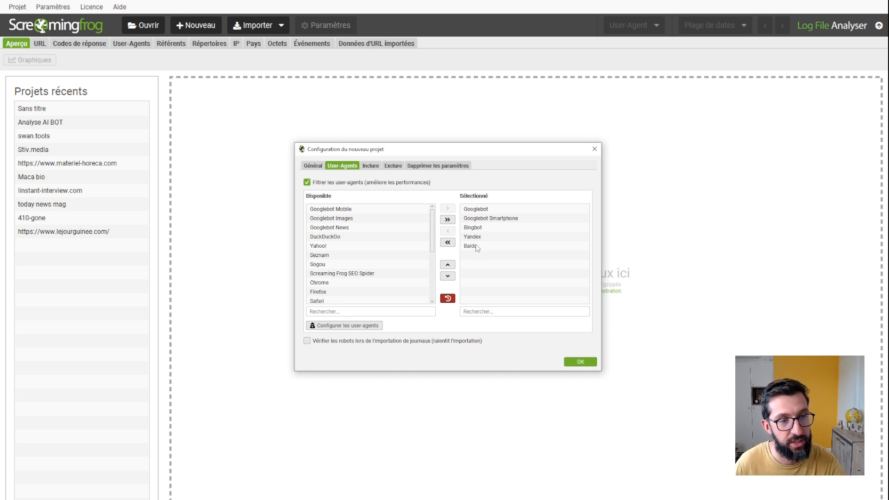
scroll(392, 261, "down", 3)
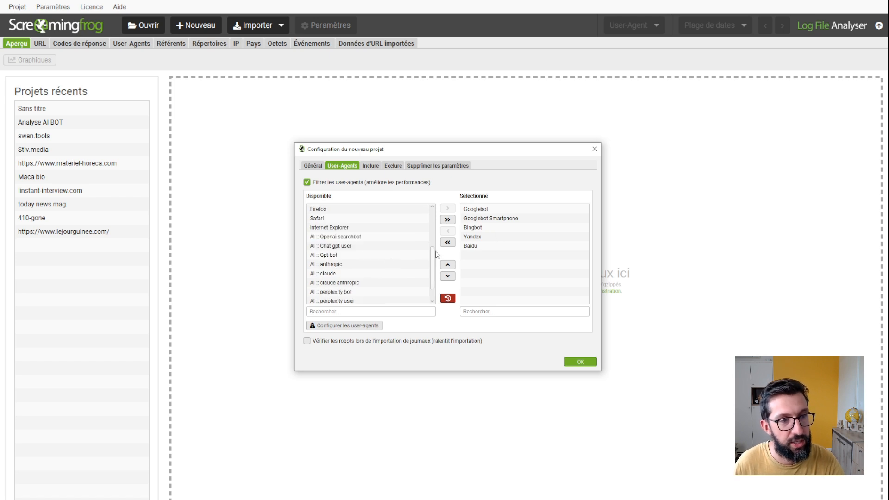
mouse_move(433, 255)
left_mouse_down()
mouse_move(432, 217)
mouse_move(430, 269)
left_mouse_up()
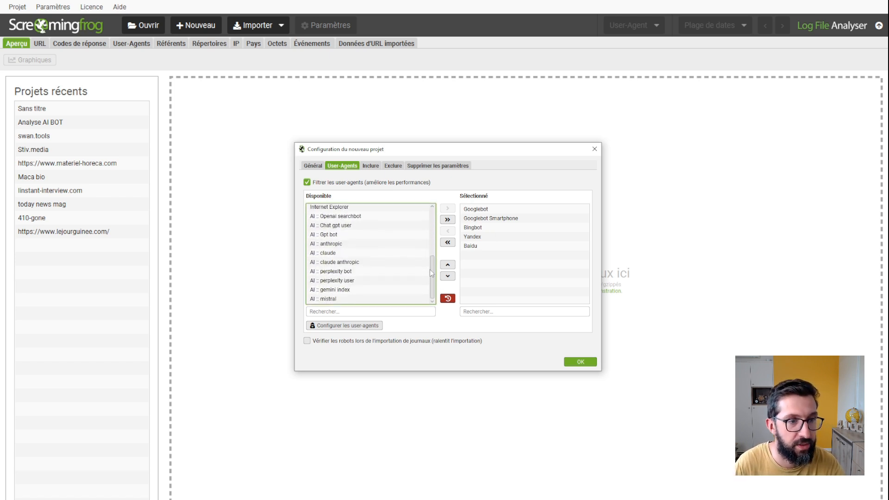
left_click(351, 216)
left_click(335, 299, "shift")
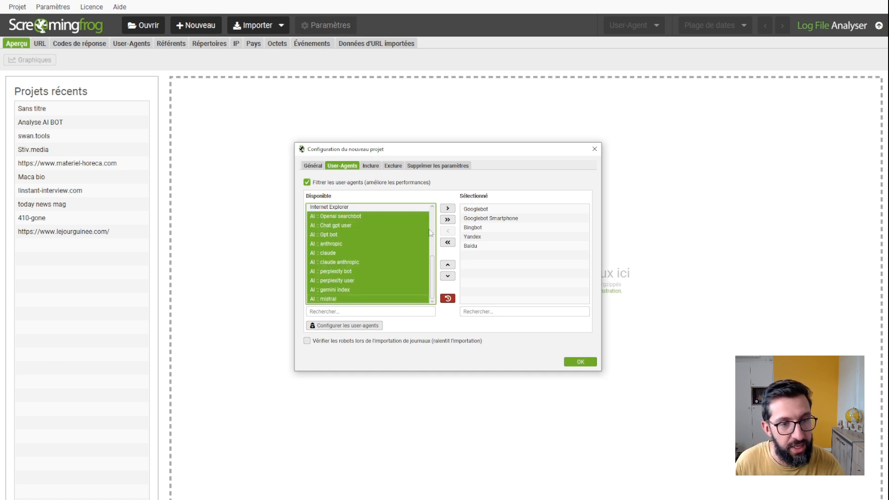
left_click(447, 209)
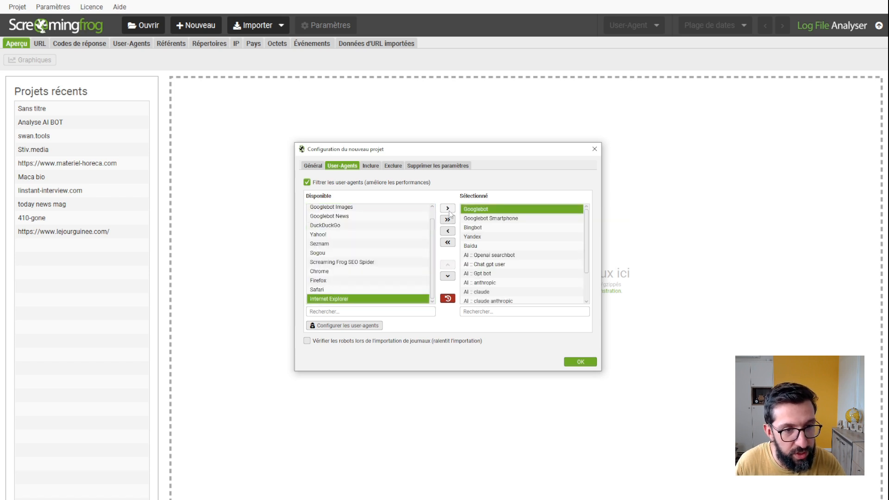
Step: Remove Yandex and Baidu from the selected user agents and check the remaining selection
left_click(473, 237)
left_click(448, 232)
left_click(447, 232)
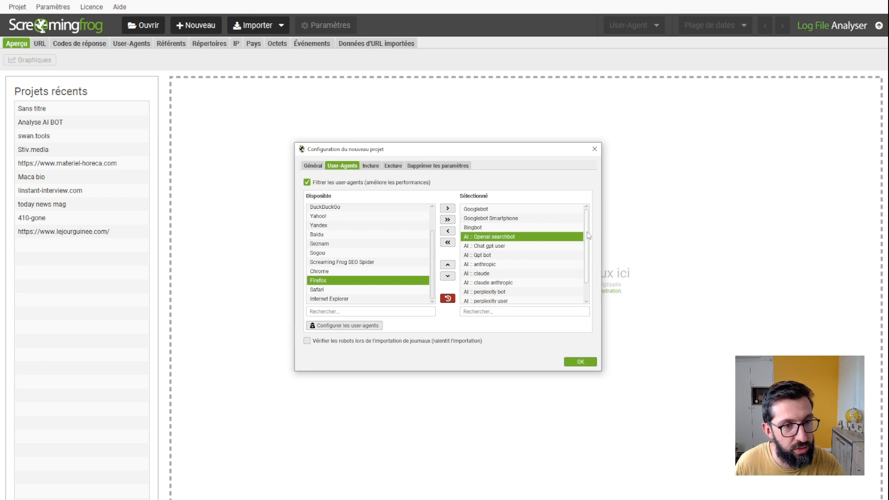
scroll(586, 264, "down", 2)
scroll(589, 259, "up", 2)
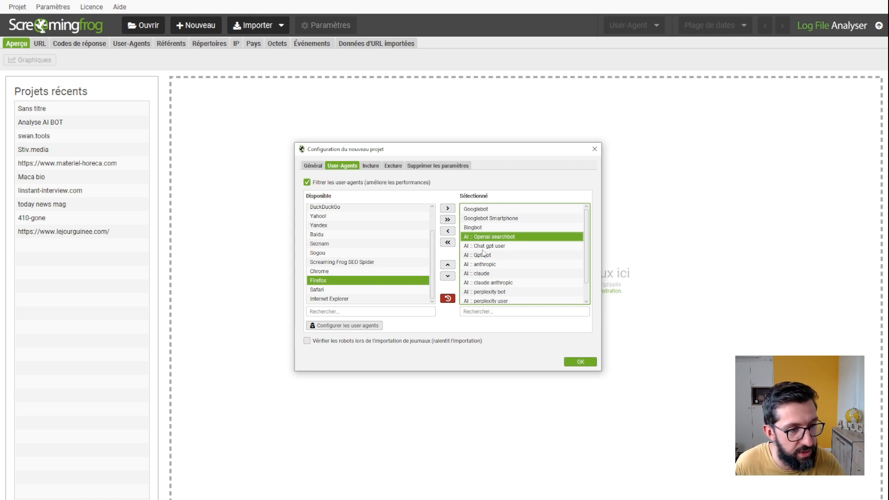
Step: Open the user-agent configuration and add a blank user-agent entry
left_click(344, 327)
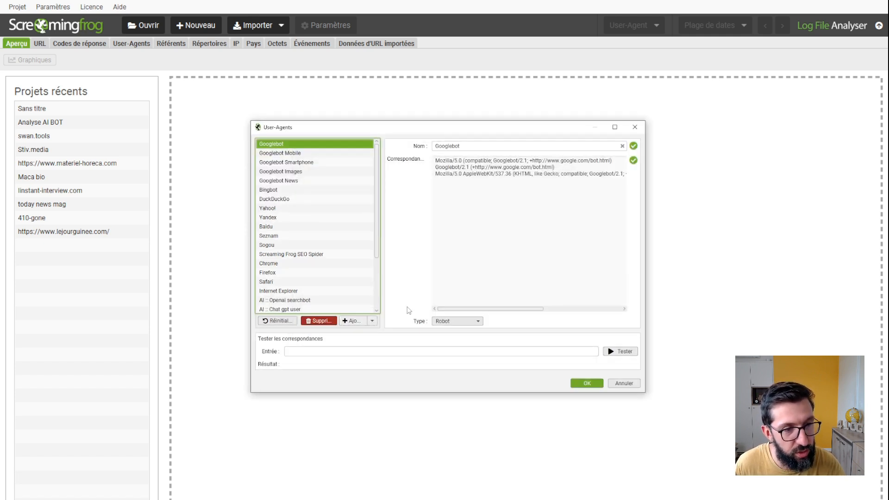
scroll(327, 254, "down", 3)
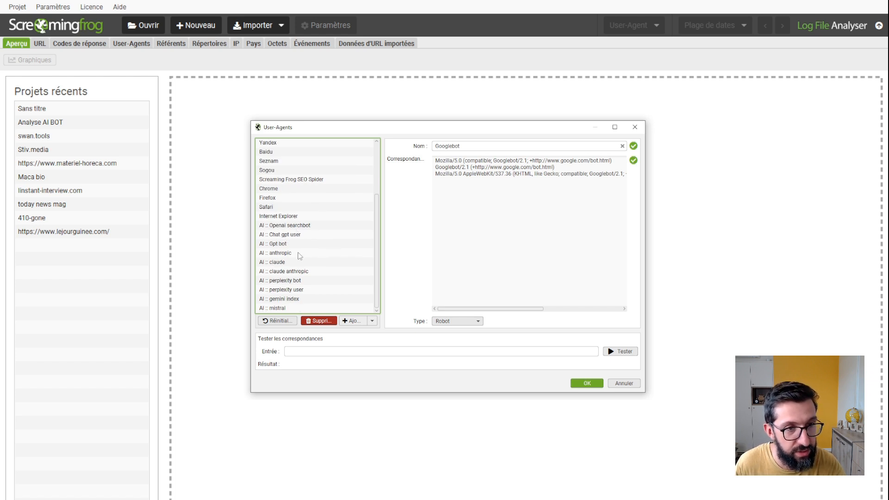
left_click(352, 321)
left_click(352, 321)
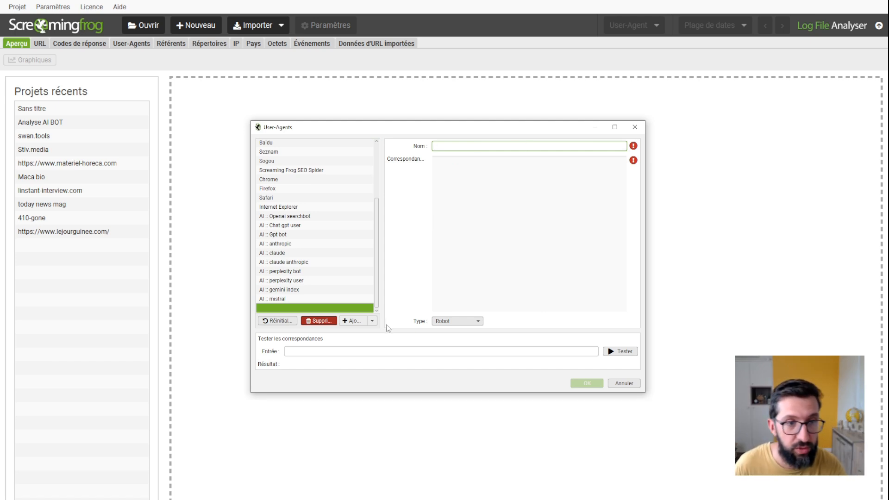
Step: Examine the match strings defined for the Openai searchbot, Chat gpt user, Gpt bot and mistral user agents
left_click(278, 216)
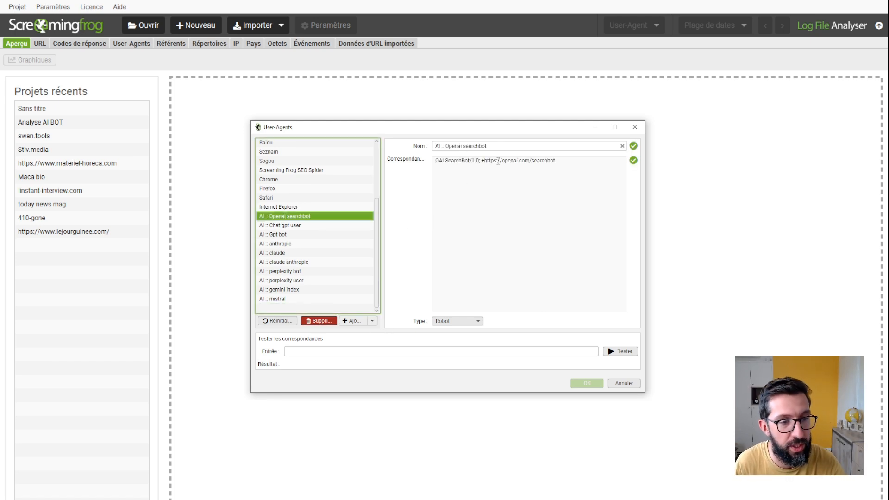
left_click(288, 226)
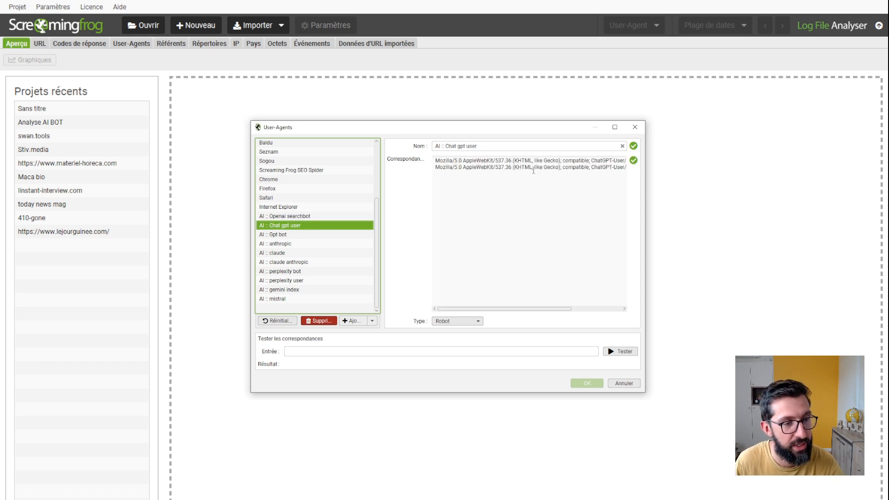
left_click(289, 235)
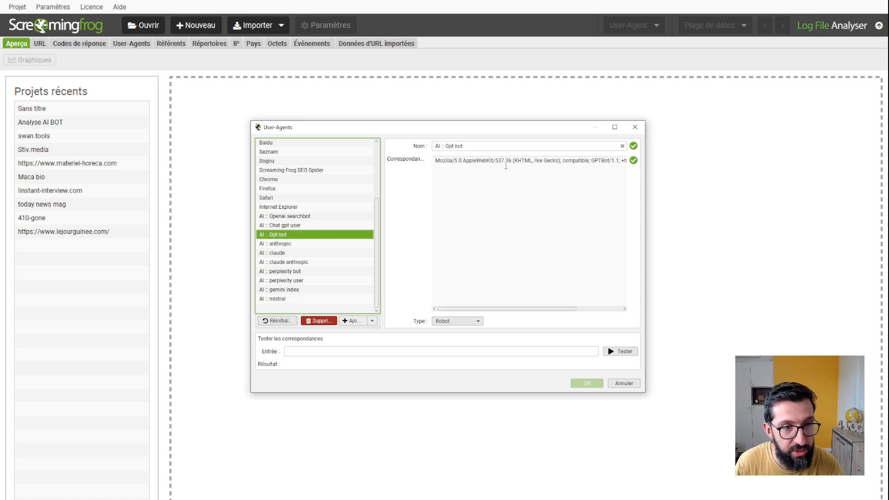
left_click(296, 298)
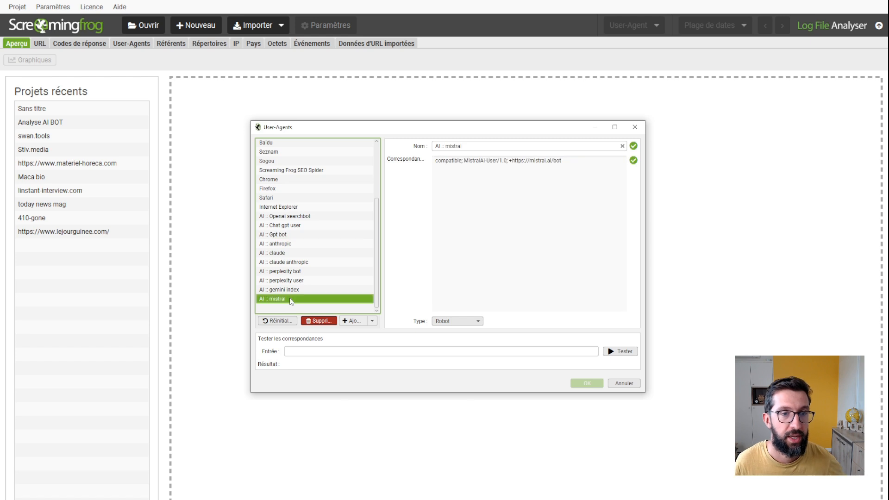
left_click_drag(435, 161, 584, 163)
left_click(578, 162)
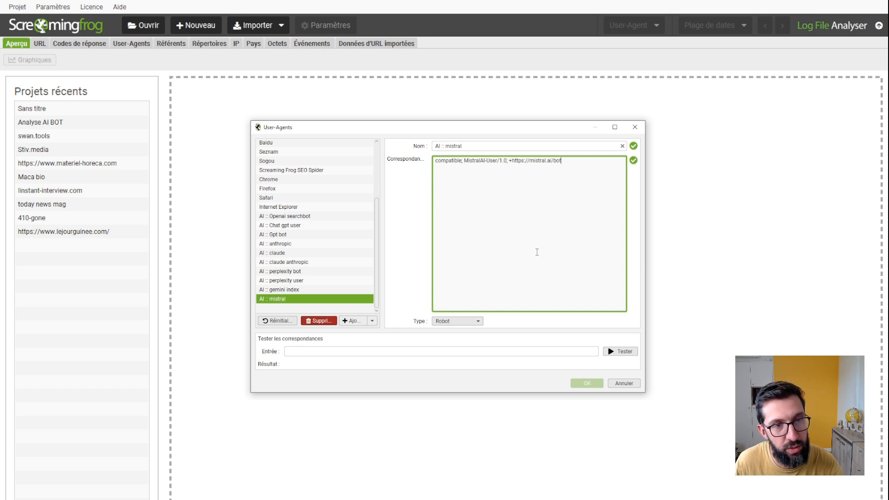
Step: Examine the full match strings of the AI :: Chat gpt user agent and close the user-agent configuration without saving
left_click(298, 226)
left_click(299, 217)
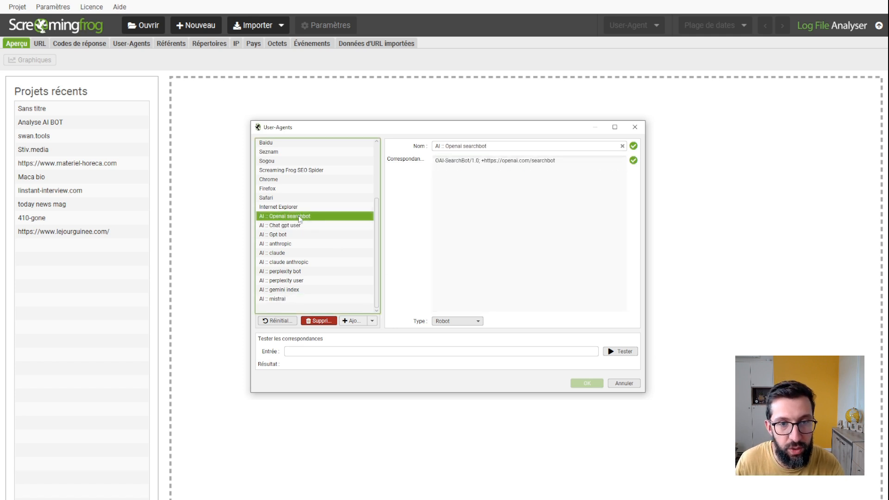
left_click(300, 225)
scroll(561, 215, "right", 3)
left_click_drag(554, 161, 562, 168)
left_click(557, 190)
left_click_drag(519, 309, 559, 309)
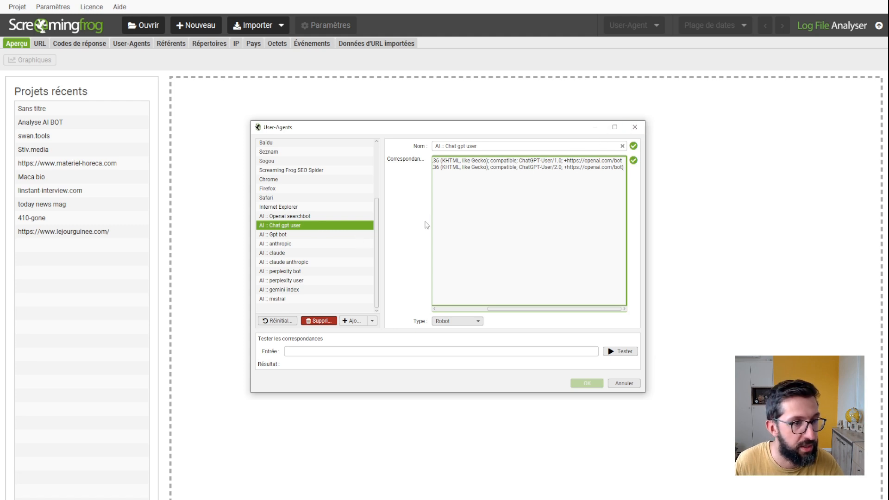
left_click(636, 131)
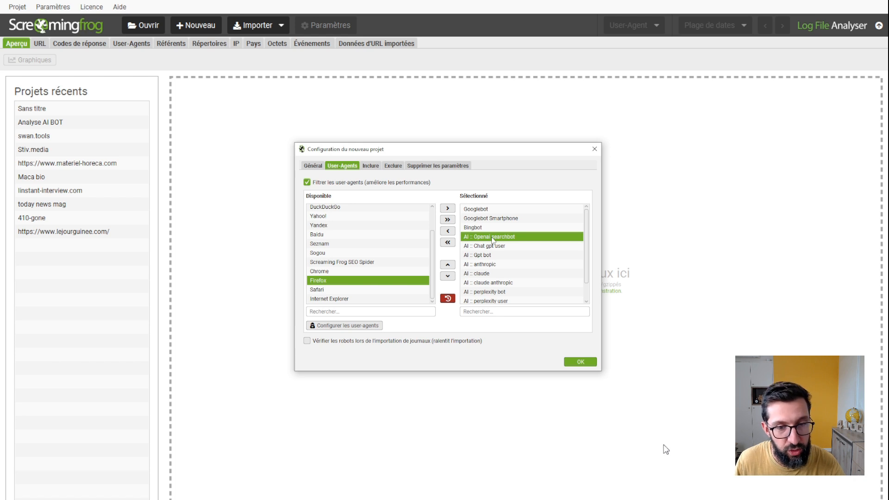
Step: Create the configured project and bring in the eight 410-gone.fr access log files for import
left_click(579, 362)
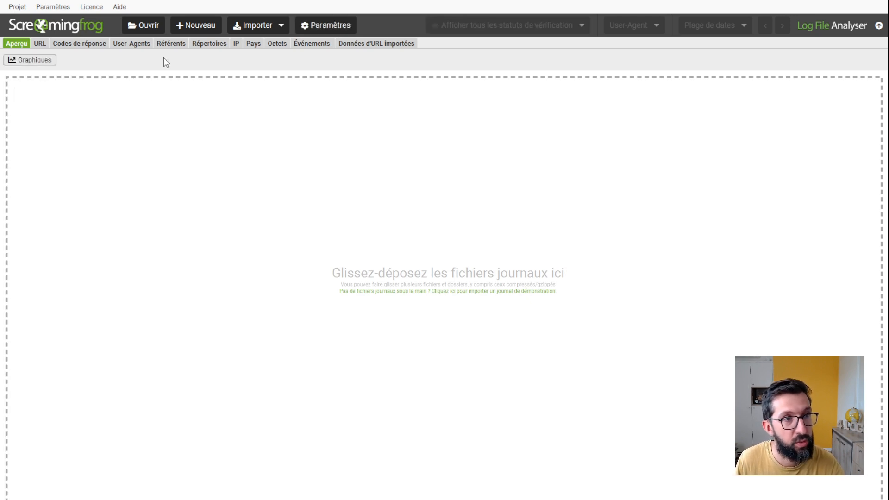
left_click_drag(653, 231, 416, 267)
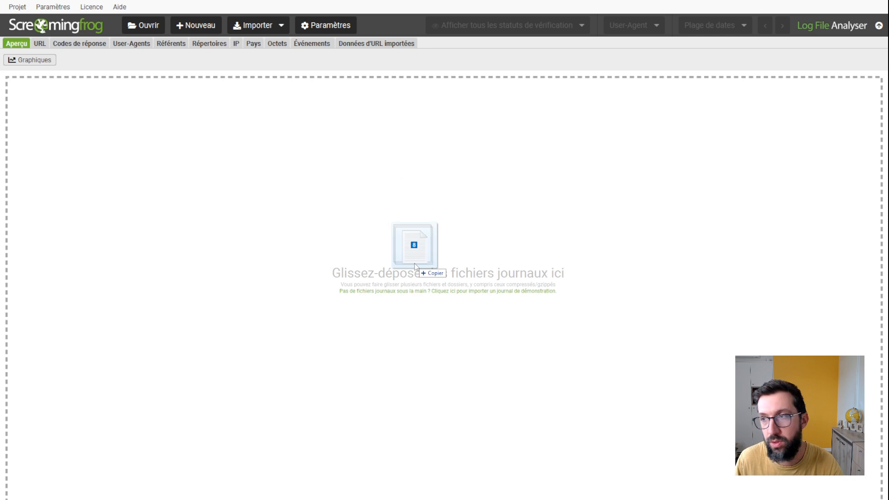
left_click_drag(415, 265, 414, 263)
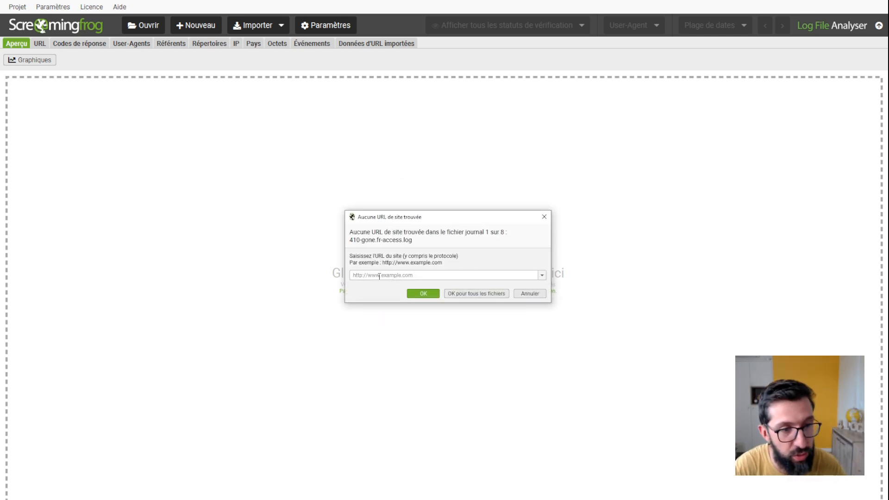
type("https://www")
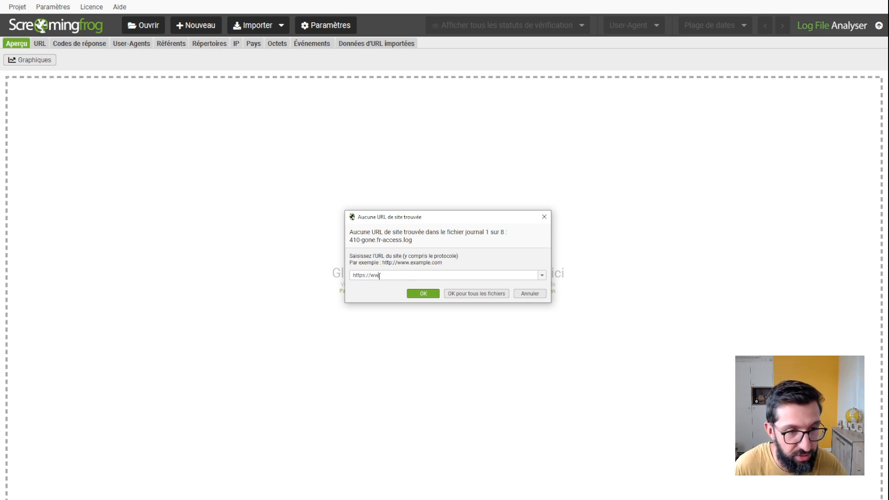
type(".410-")
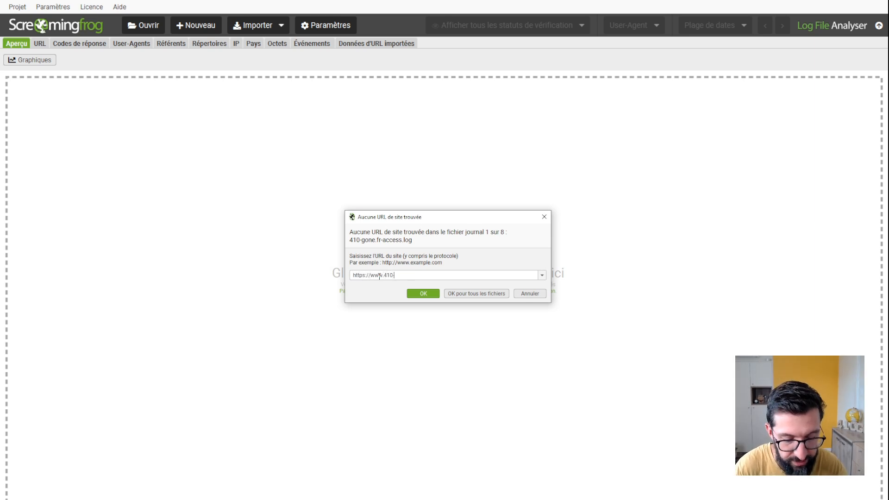
type("gone.fr")
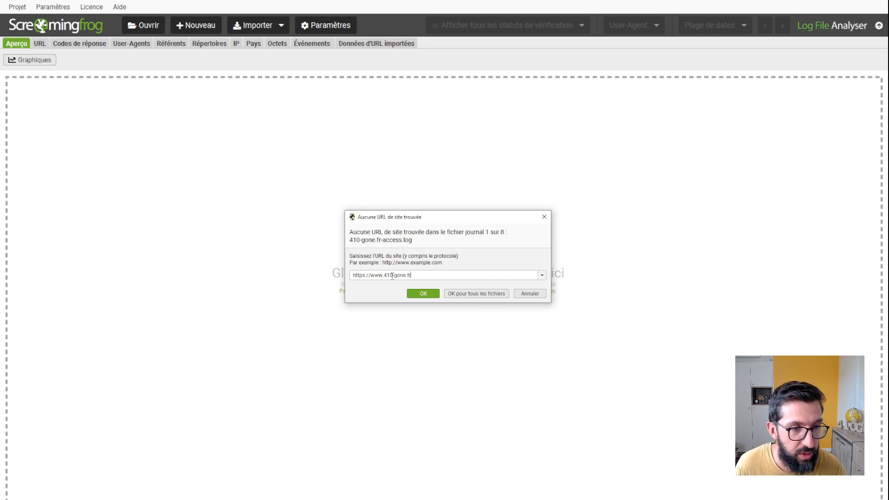
left_click(475, 296)
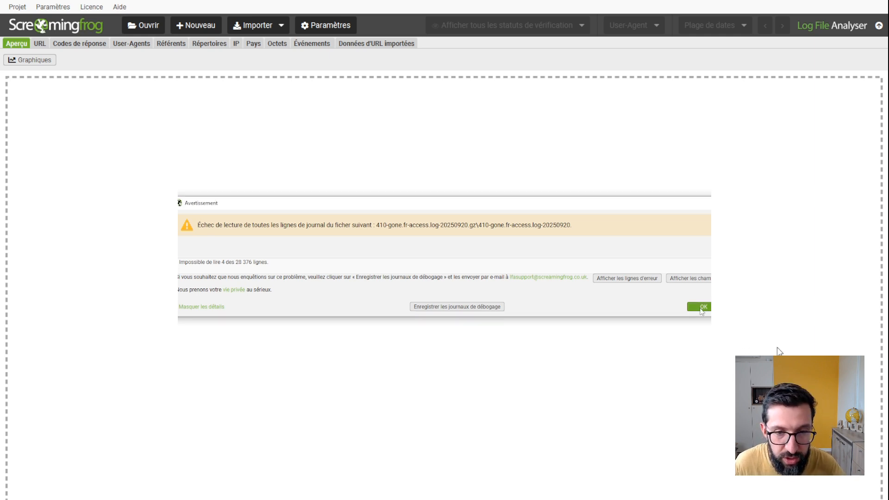
left_click(702, 307)
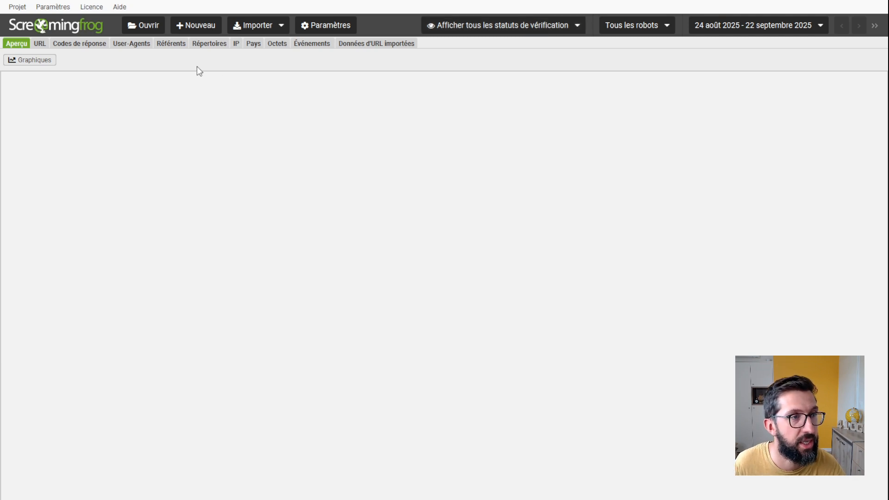
Step: Review the URL list and the overview, including the URLs requested by the AI :: Chat gpt user agent
left_click(40, 44)
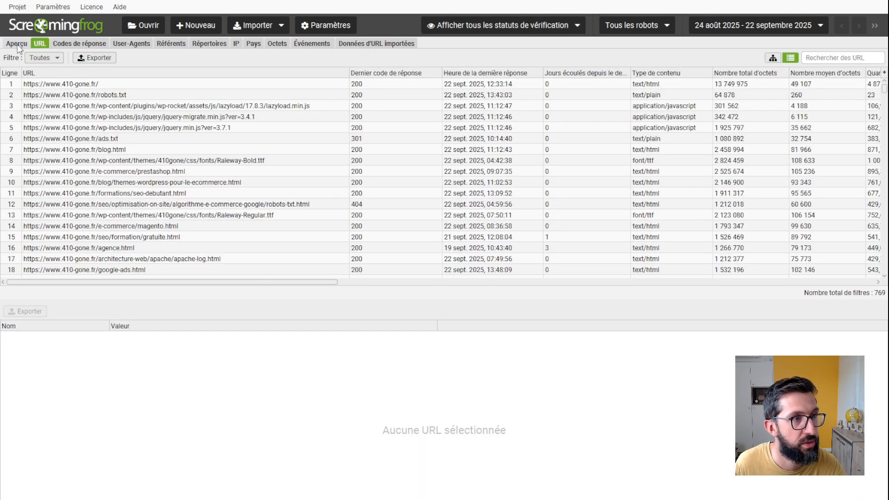
left_click(18, 45)
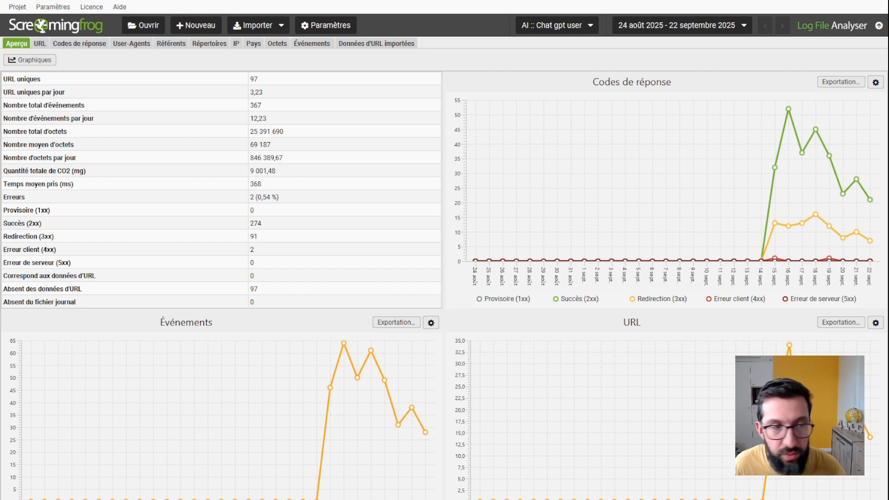
left_click(39, 46)
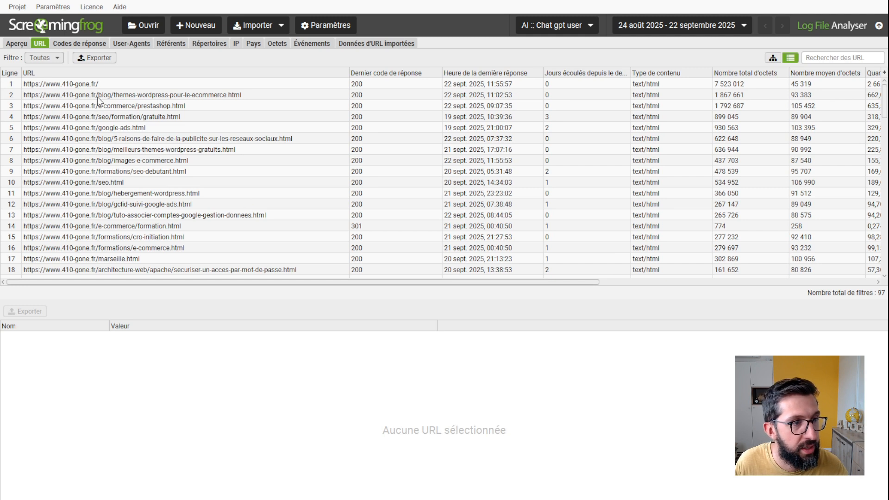
Step: Filter the URL list to addresses containing /formations/ and check how many events each one has for AI :: Chat gpt user
left_click(814, 58)
type("/formations/")
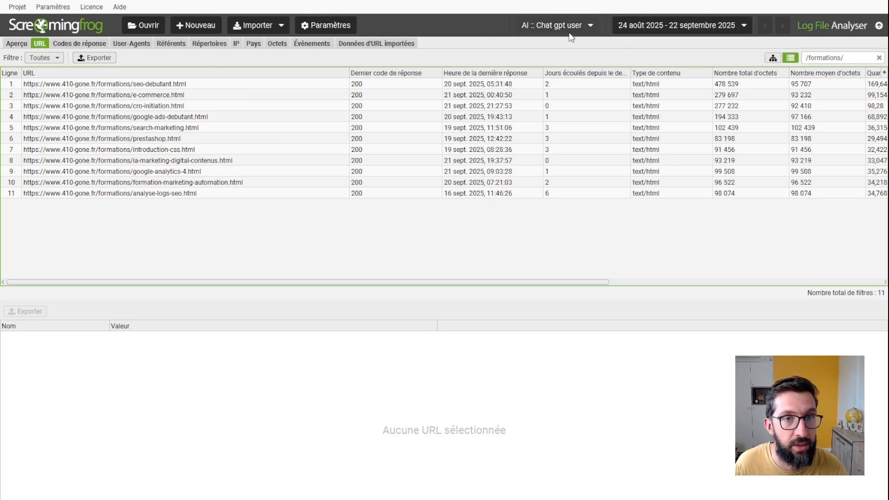
scroll(565, 146, "right", 10)
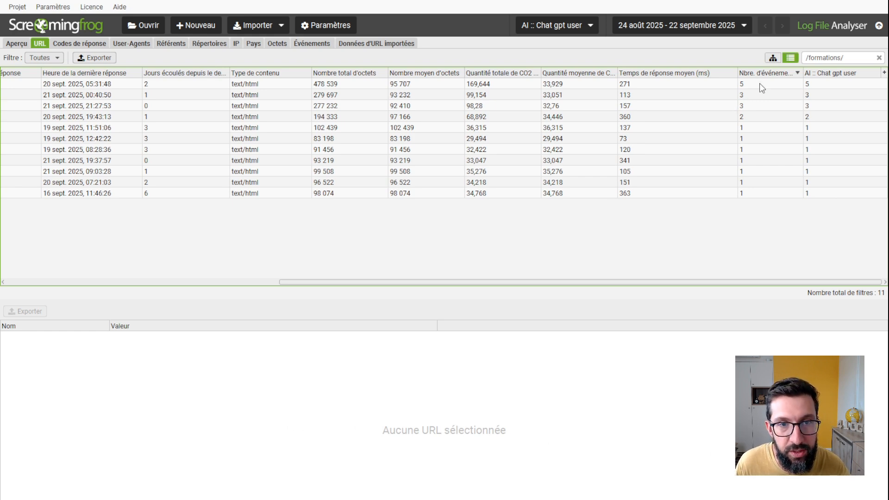
scroll(602, 157, "left", 10)
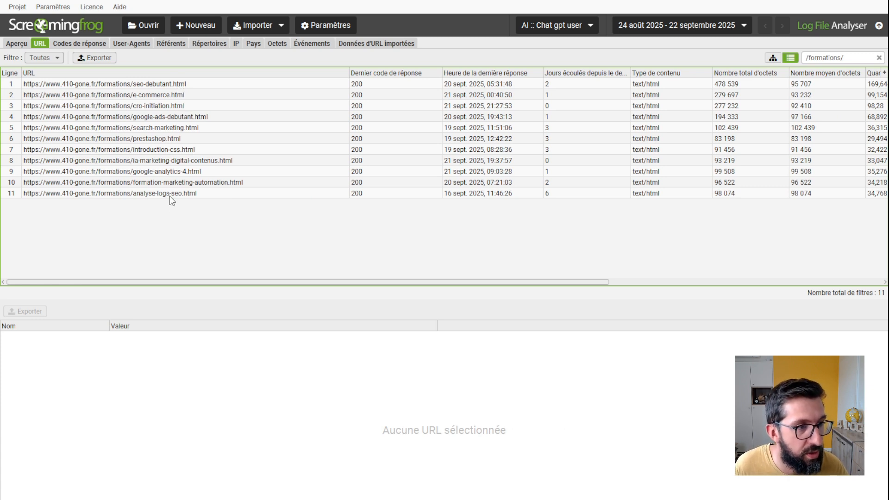
Step: Display the individual log events of the formations/seo-debutant.html URL and examine their timestamps, response codes and user agents
scroll(170, 195, "right", 1)
left_click(130, 84)
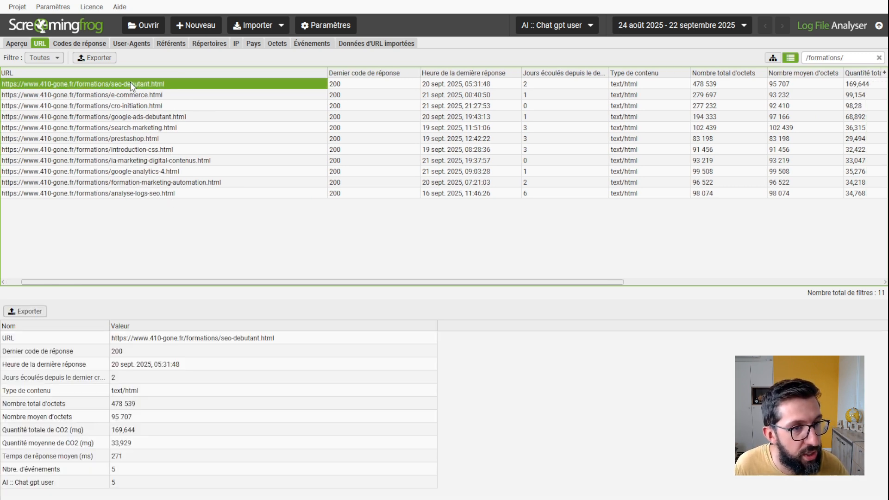
left_click(77, 499)
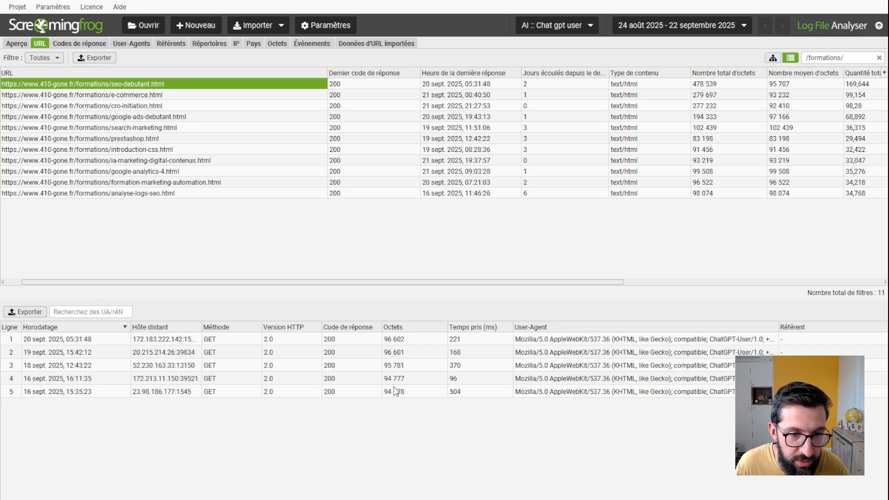
scroll(395, 391, "right", 5)
scroll(392, 397, "left", 5)
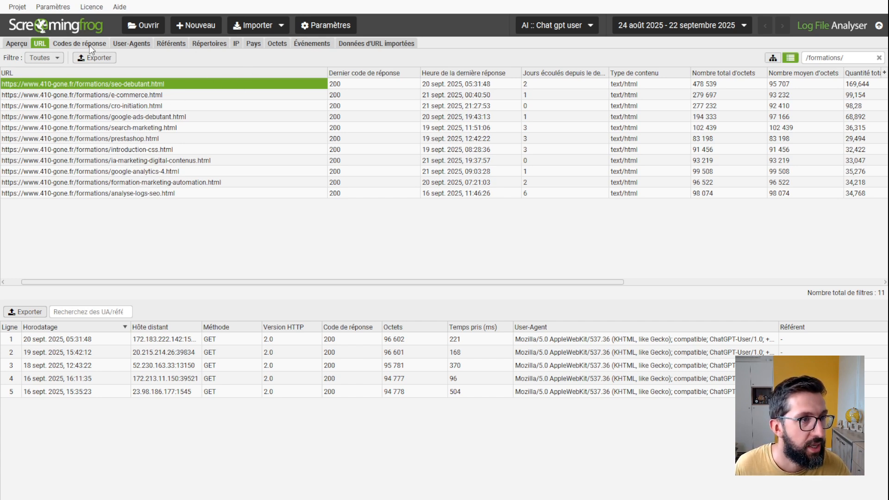
Step: Filter the response codes to client errors (4xx) and show the details of the e-commerce/prestashop/redaction/optimisee.html URL
left_click(72, 46)
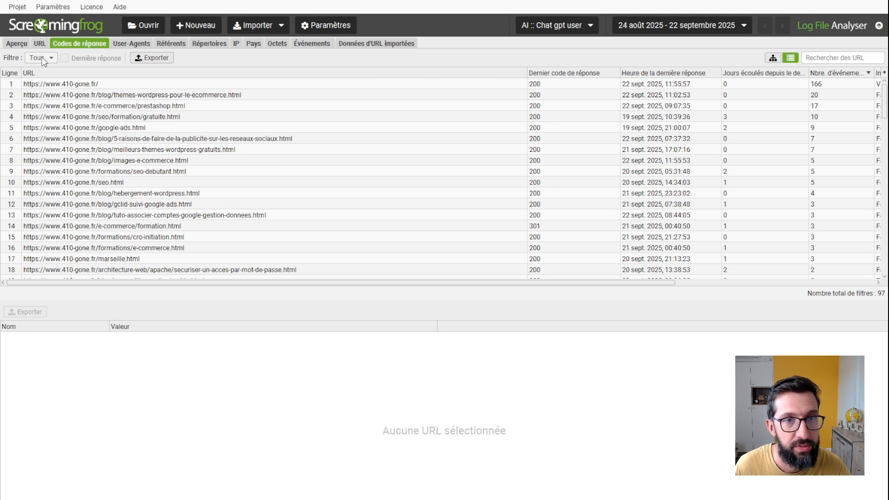
left_click(67, 137)
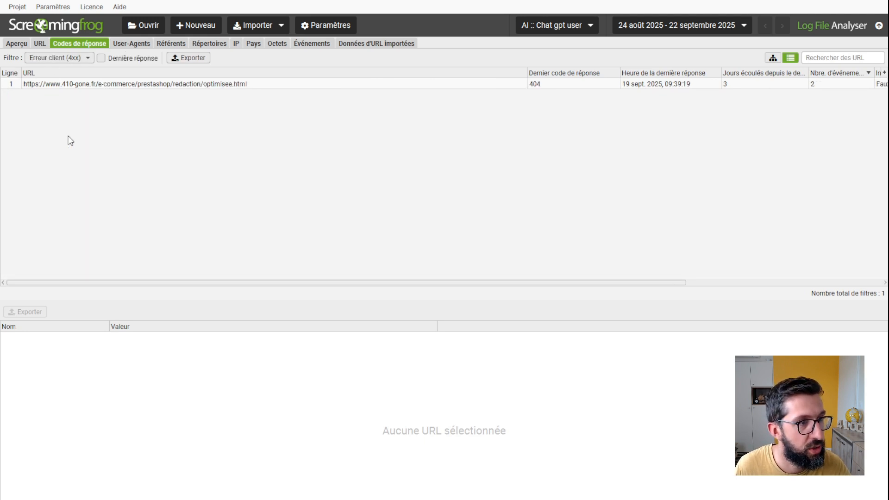
left_click(189, 144)
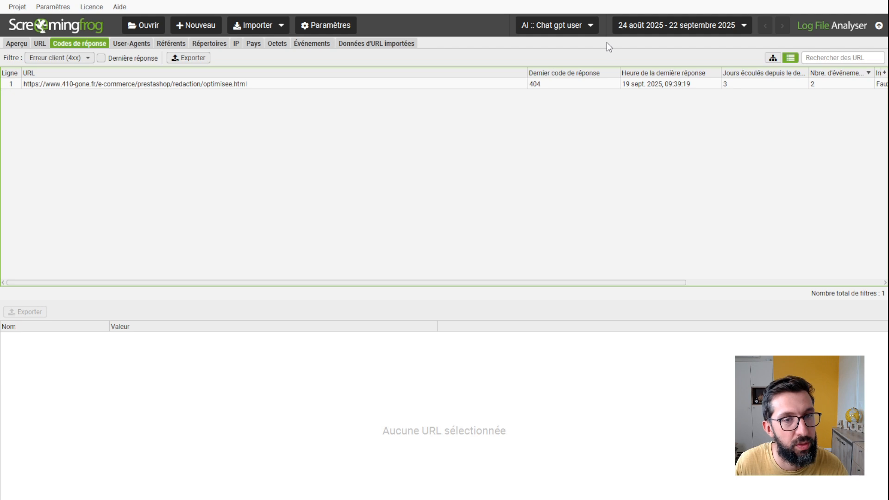
left_click(178, 85)
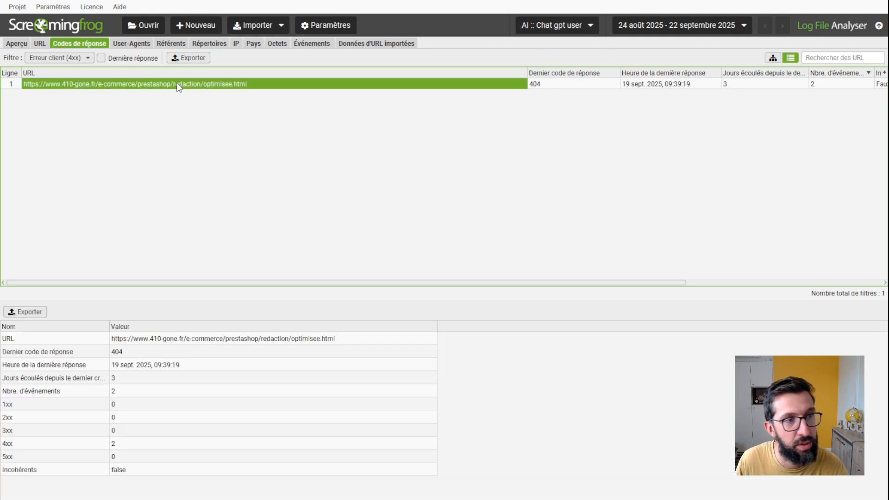